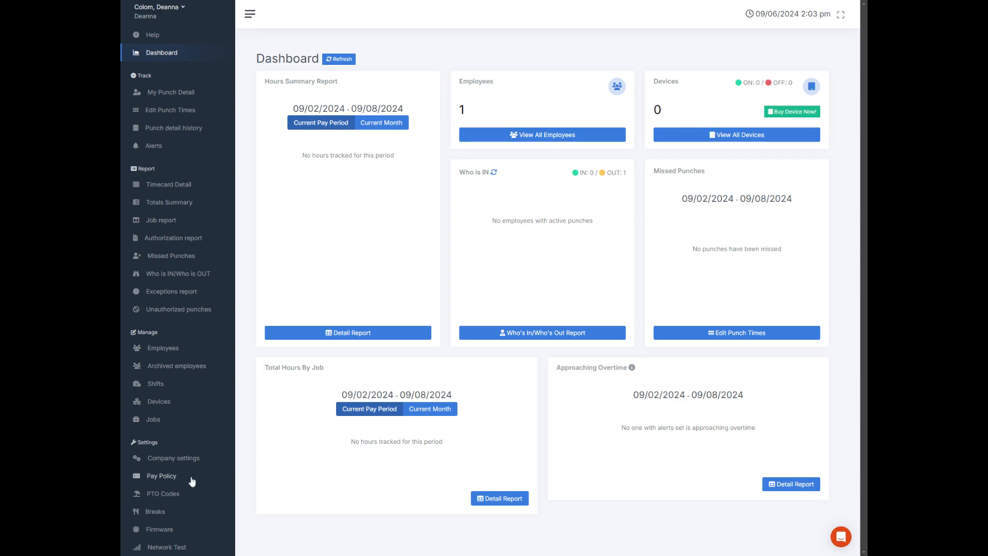
Open the overtime settings of the PP1 pay policy
{"action": "left_click", "coordinate": [161, 475]}
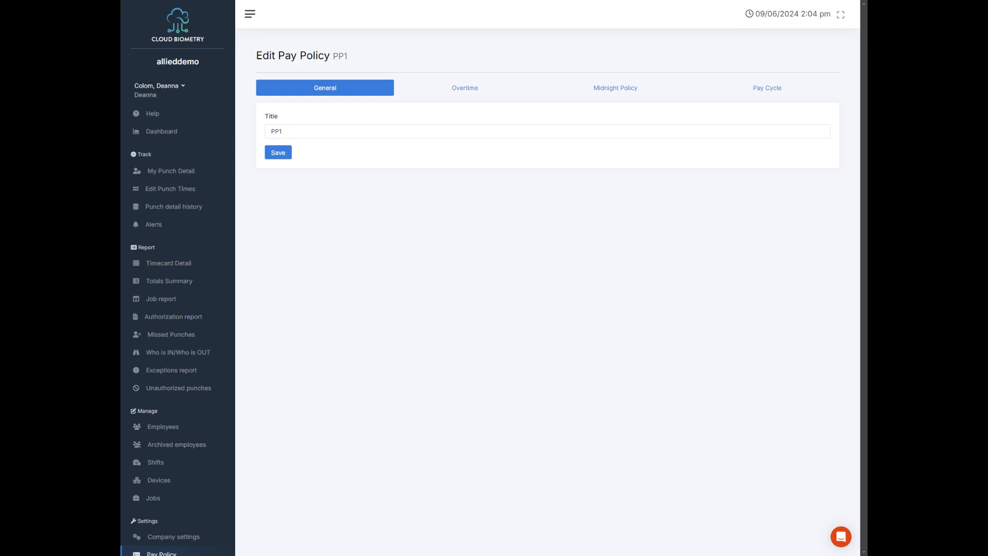
{"action": "left_click", "coordinate": [469, 91]}
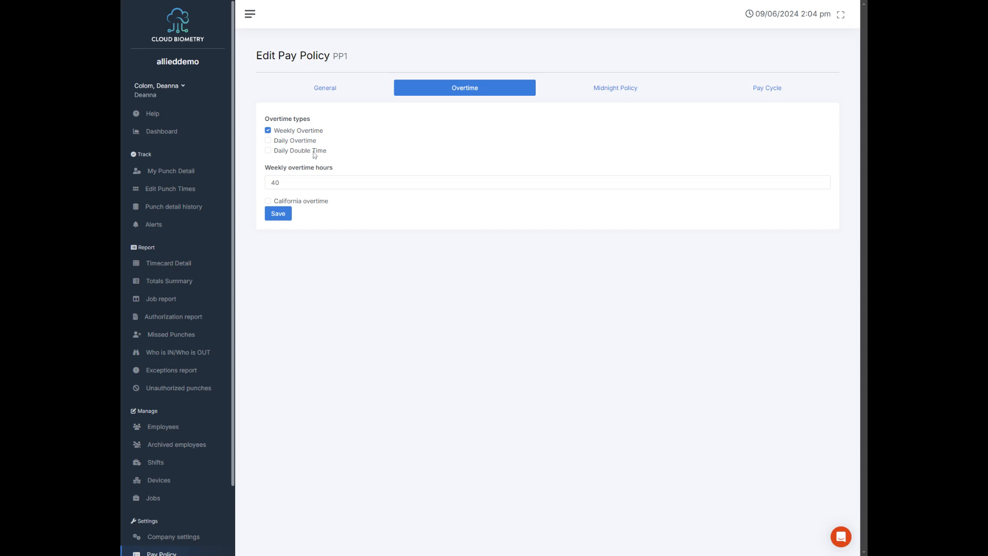
Try the California overtime option and return to weekly overtime only
{"action": "left_click", "coordinate": [322, 203]}
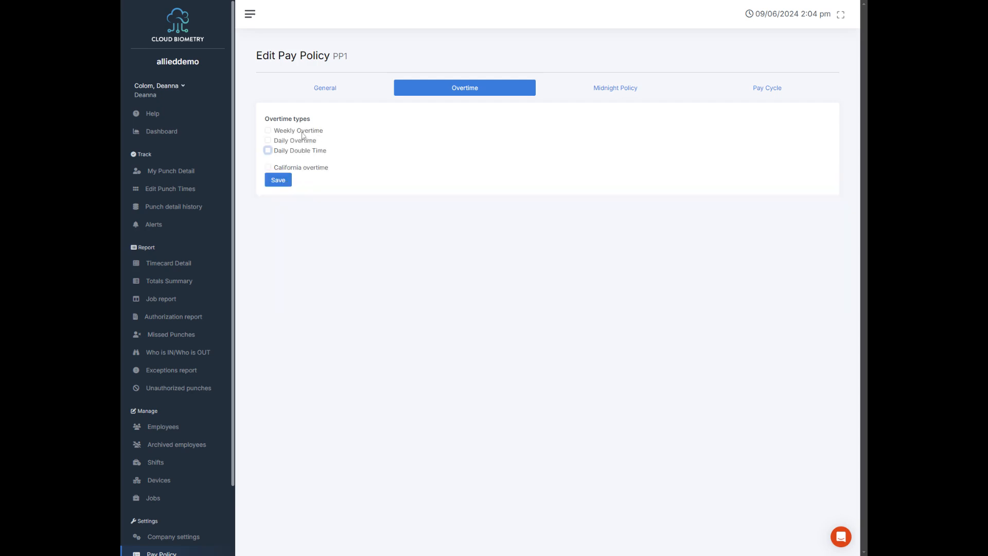
{"action": "left_click", "coordinate": [302, 132]}
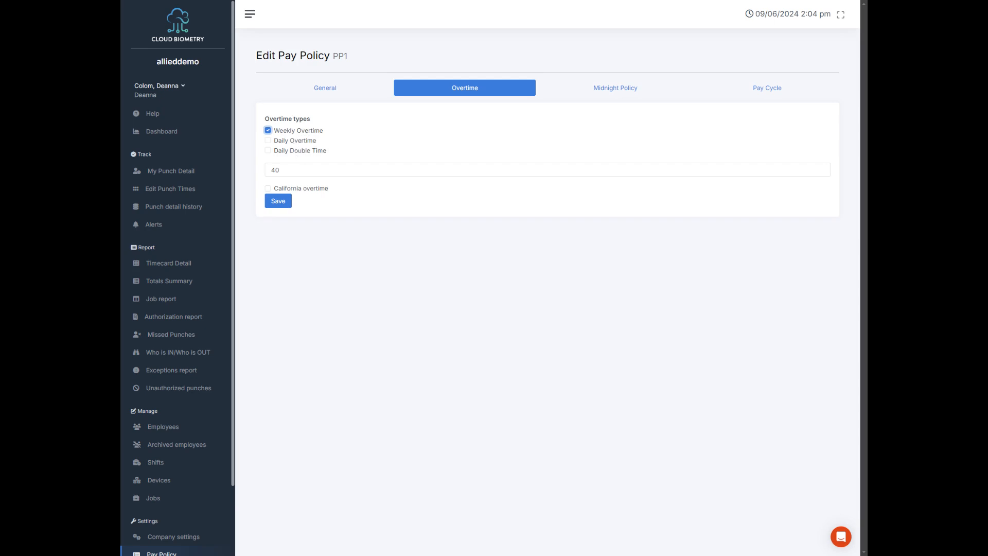
{"action": "left_click", "coordinate": [280, 170]}
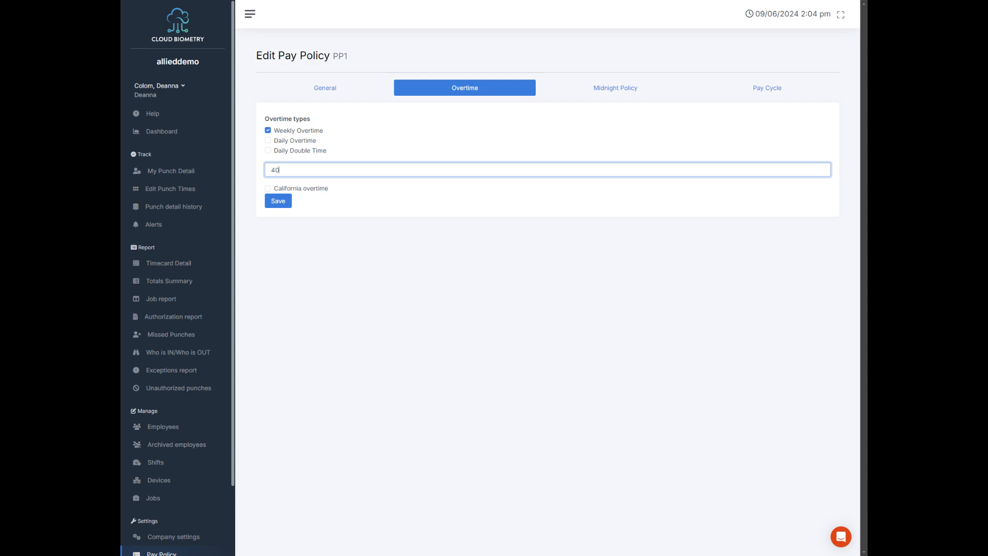
Try Daily Overtime and Daily Double Time, and save the overtime settings with only Weekly Overtime enabled at 40 hours
{"action": "left_click", "coordinate": [302, 142]}
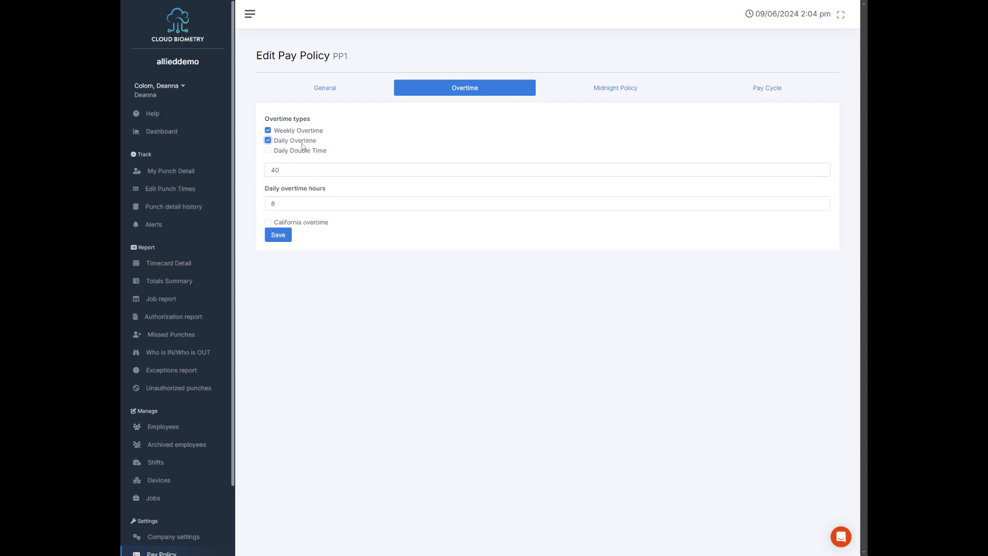
{"action": "left_click", "coordinate": [305, 151]}
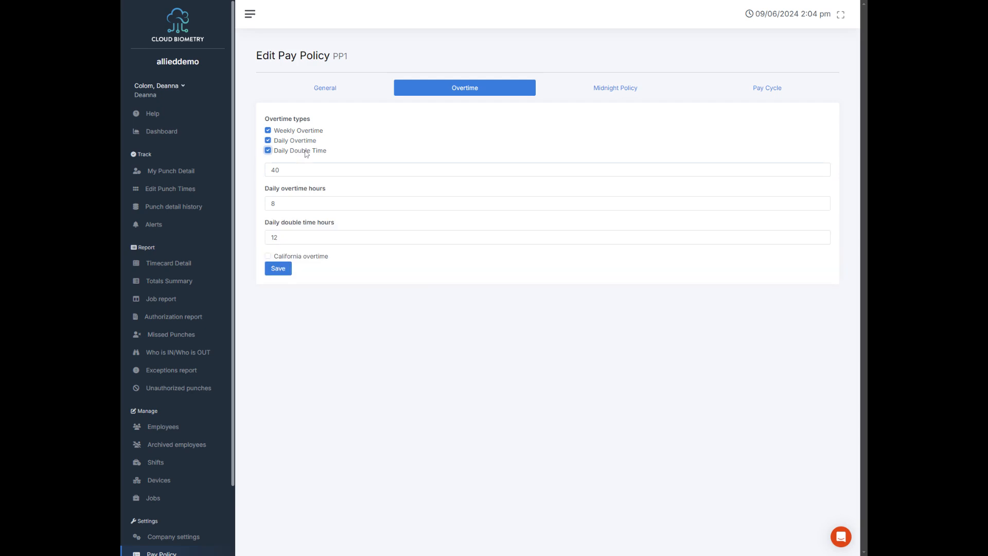
{"action": "left_click", "coordinate": [305, 151]}
{"action": "left_click", "coordinate": [310, 140]}
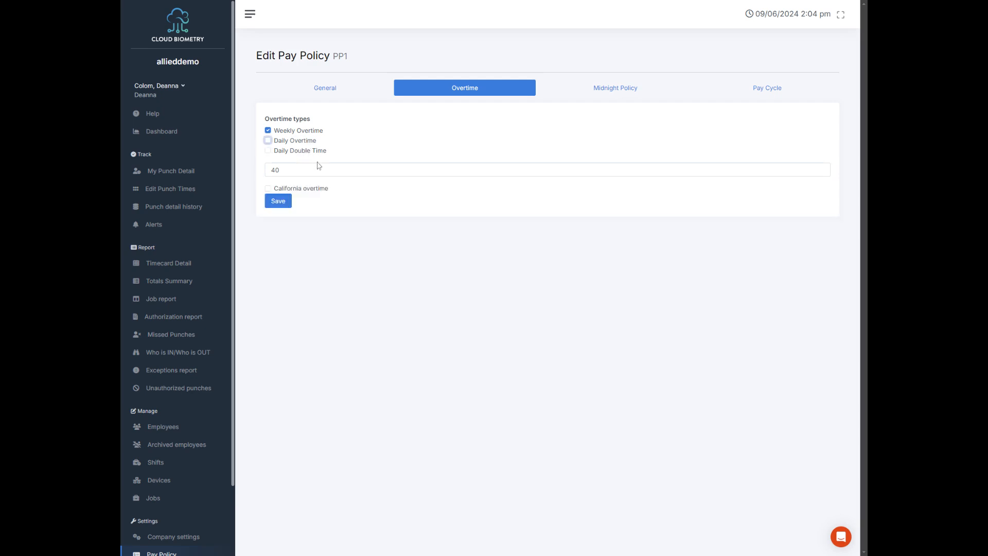
{"action": "left_click", "coordinate": [279, 201]}
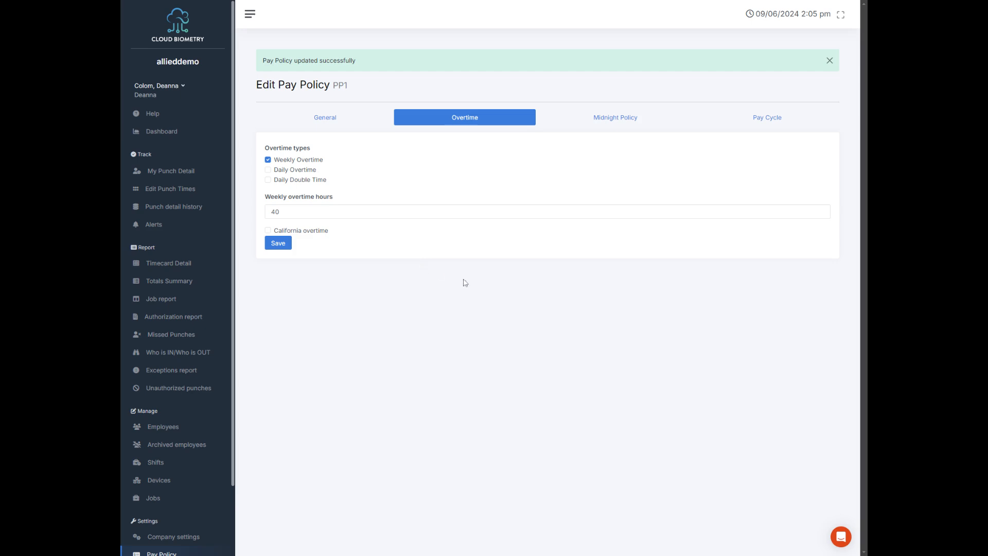
Set the midnight policy to combine the OUT punch passed midnight to the previous IN punch only, and save it
{"action": "left_click", "coordinate": [608, 126]}
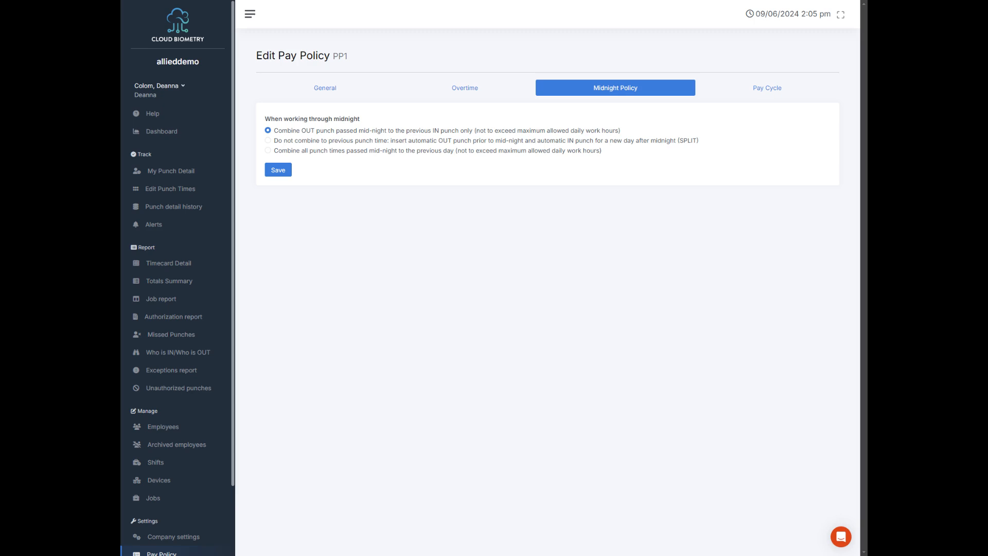
{"action": "left_click", "coordinate": [430, 141]}
{"action": "left_click", "coordinate": [591, 151]}
{"action": "left_click", "coordinate": [610, 132]}
{"action": "left_click", "coordinate": [276, 173]}
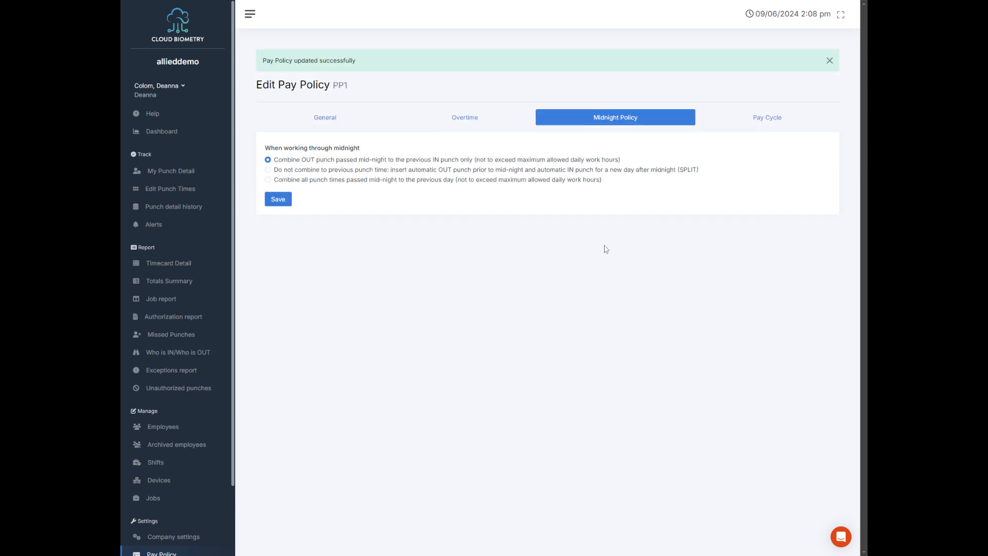
Open the policy's pay cycle settings and keep Monday as the week start
{"action": "left_click", "coordinate": [753, 119]}
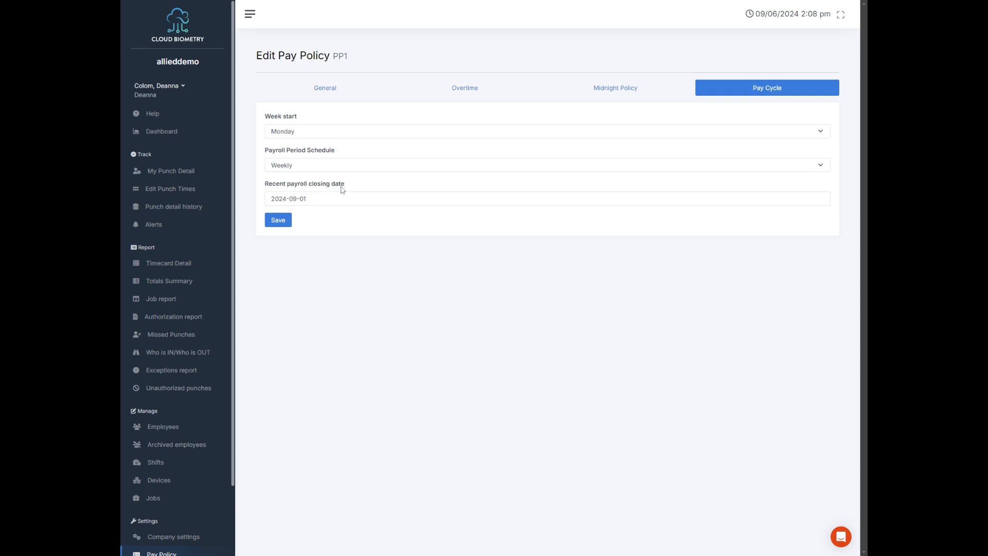
{"action": "left_click", "coordinate": [310, 136]}
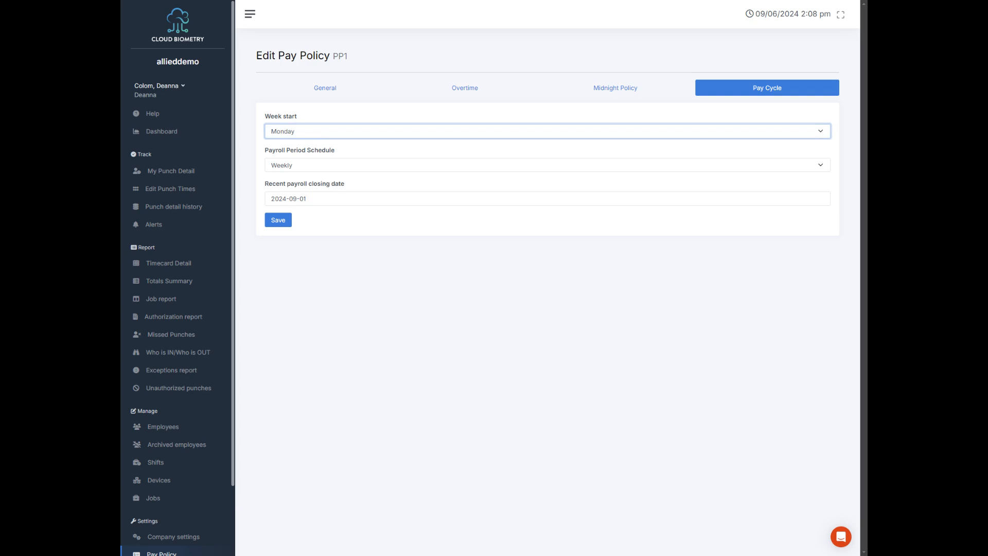
{"action": "left_click", "coordinate": [343, 151]}
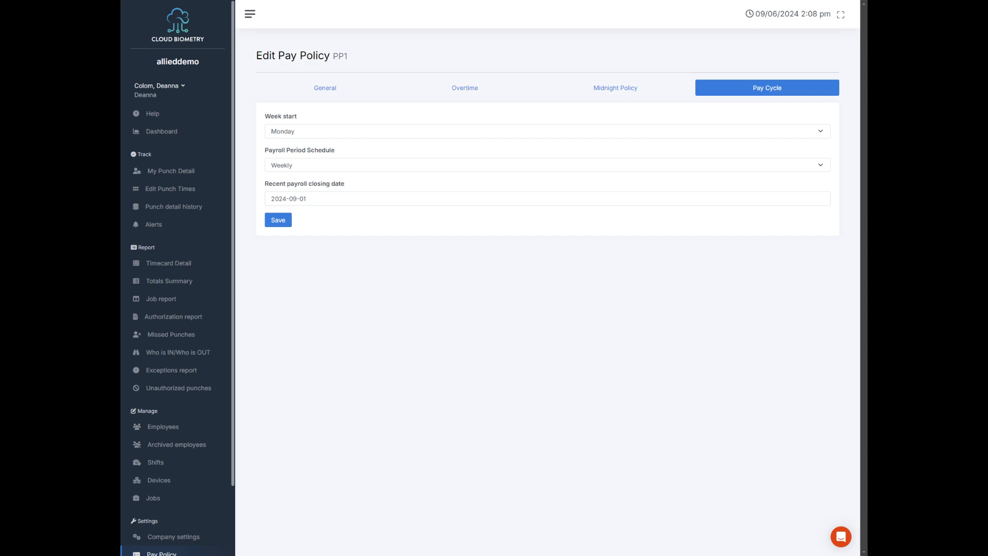
Try the Bi-Weekly payroll period schedule and return it to Weekly
{"action": "left_click", "coordinate": [337, 165]}
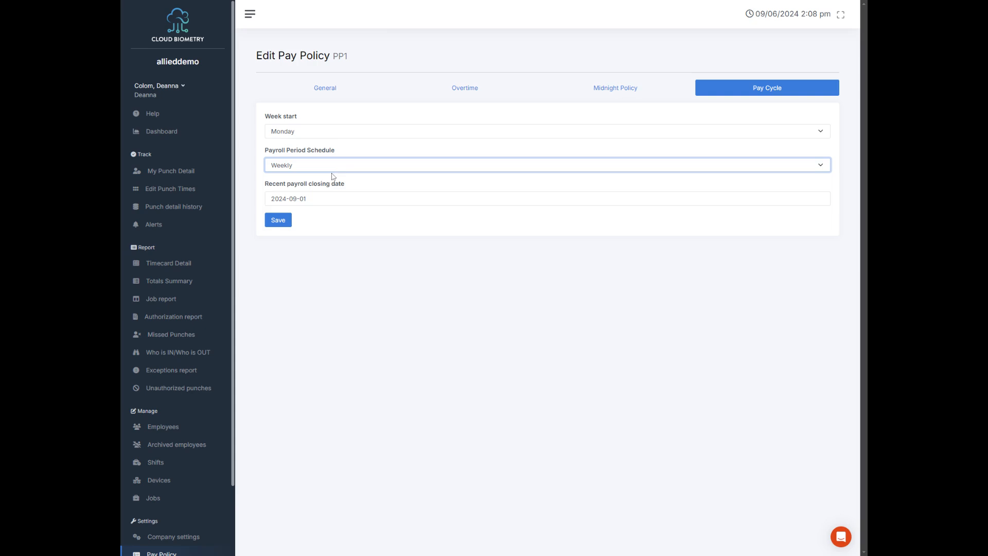
{"action": "left_click", "coordinate": [334, 180]}
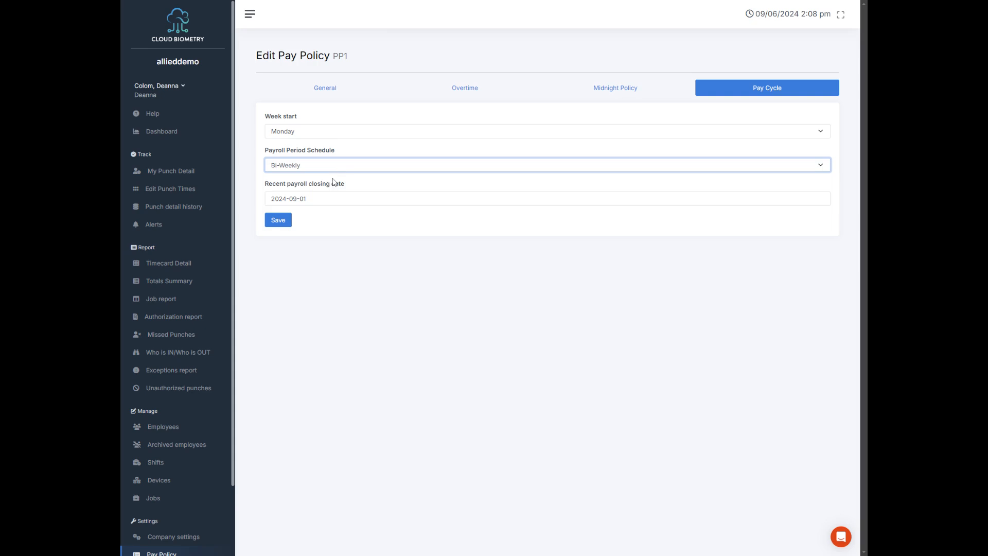
{"action": "left_click", "coordinate": [348, 149]}
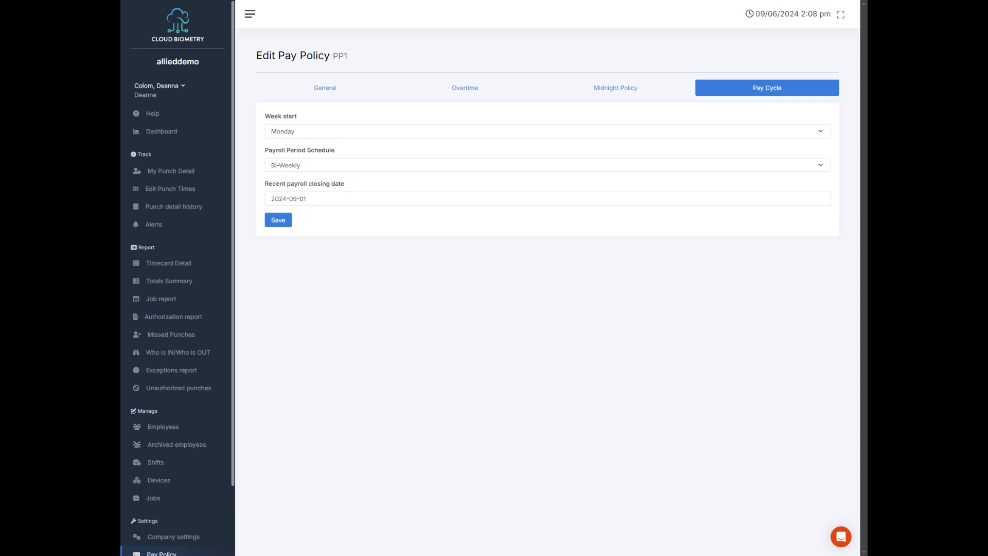
{"action": "left_click", "coordinate": [340, 179]}
{"action": "left_click", "coordinate": [332, 170]}
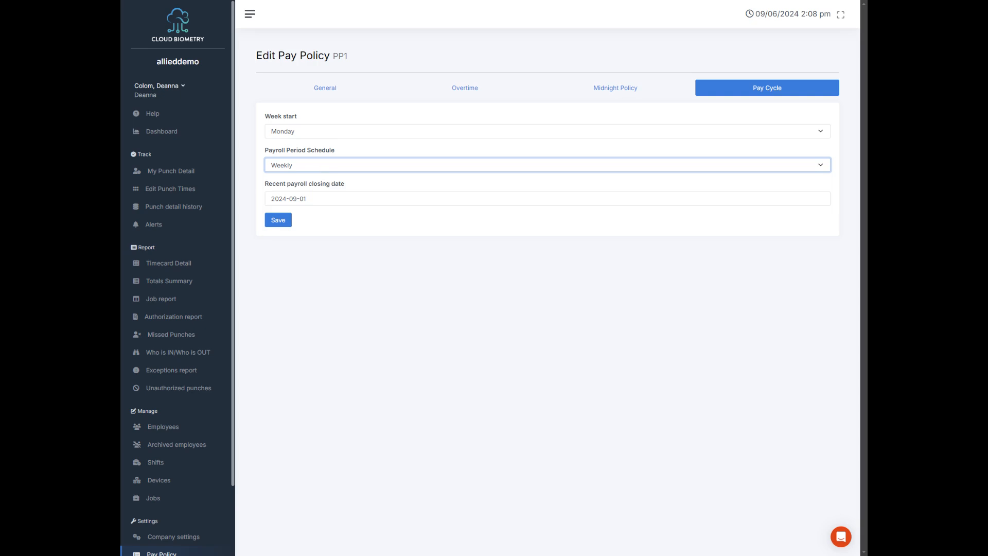
Try a recent payroll closing date of 2024-09-08 and the Semi-monthly schedule, and return the schedule to Weekly
{"action": "left_click", "coordinate": [344, 200]}
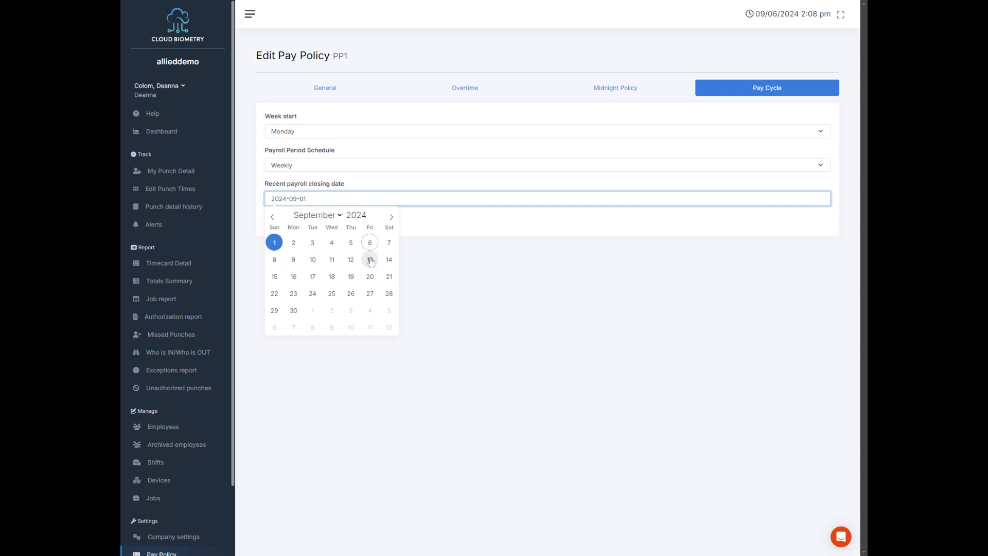
{"action": "left_click", "coordinate": [275, 260]}
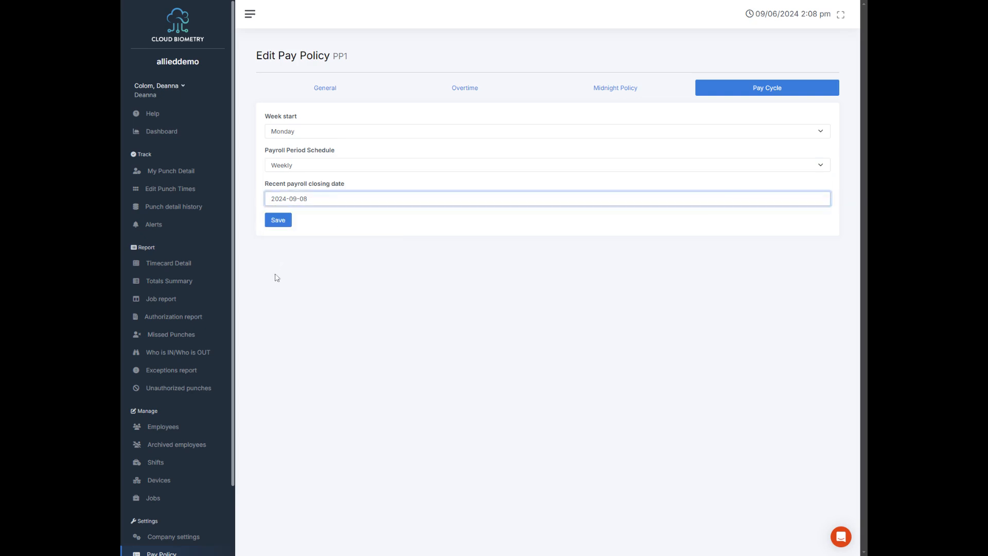
{"action": "left_click", "coordinate": [314, 170]}
{"action": "left_click", "coordinate": [320, 208]}
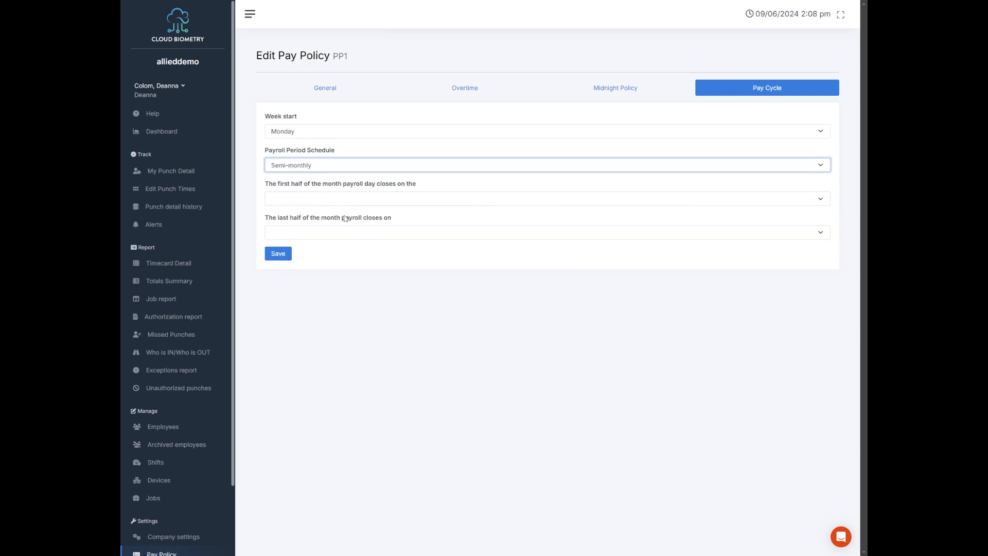
{"action": "left_click", "coordinate": [340, 205]}
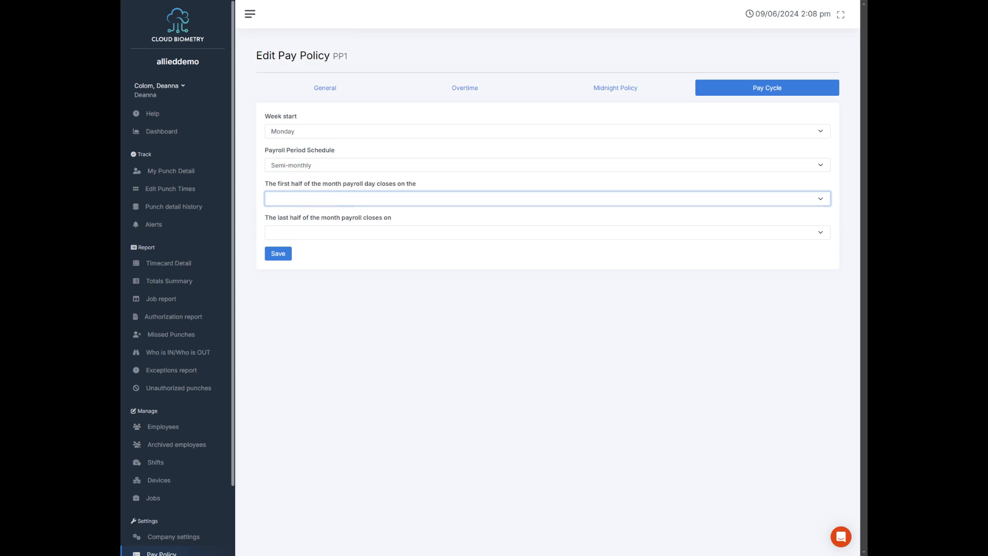
{"action": "left_click", "coordinate": [423, 183]}
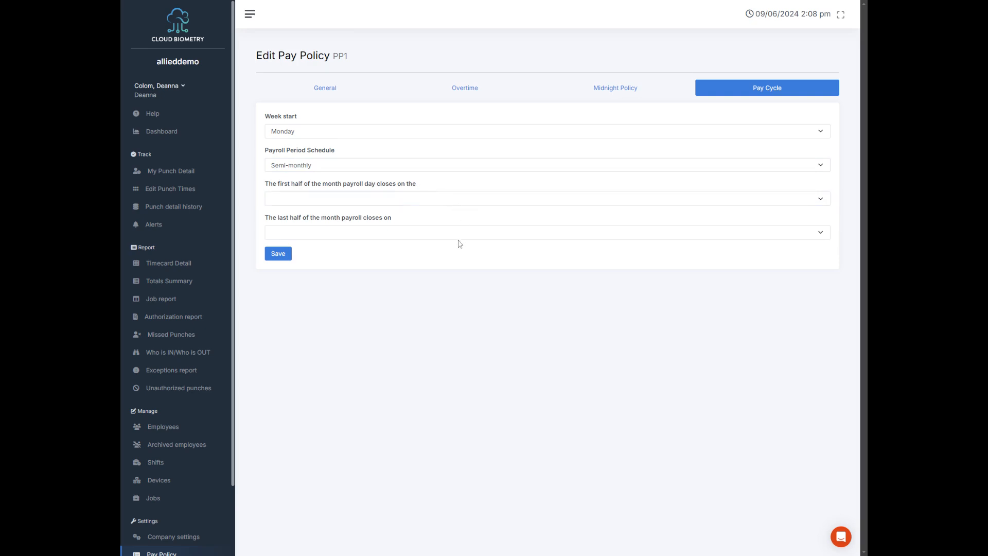
{"action": "left_click", "coordinate": [319, 170]}
{"action": "left_click", "coordinate": [320, 175]}
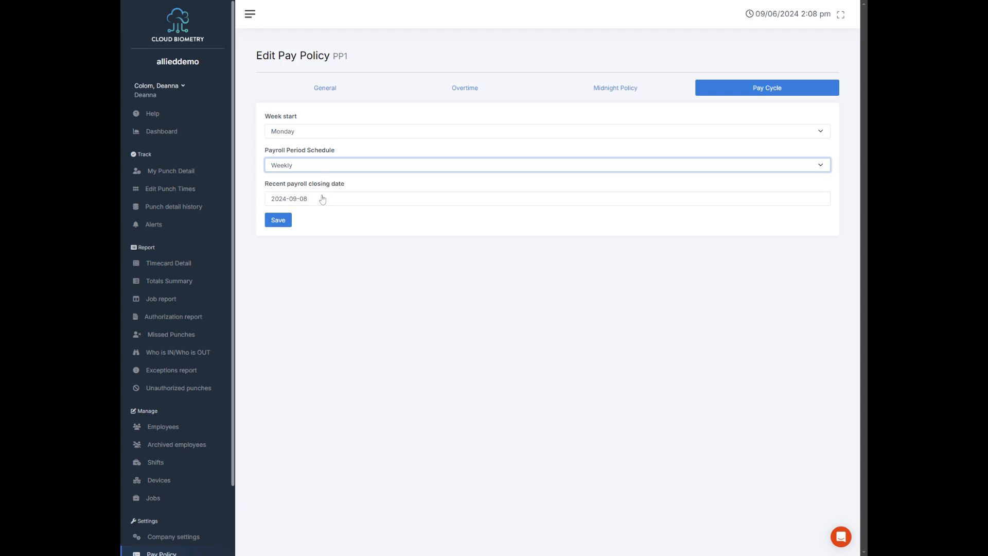
Set the recent payroll closing date to 2024-09-01 and save the pay cycle
{"action": "left_click", "coordinate": [321, 199]}
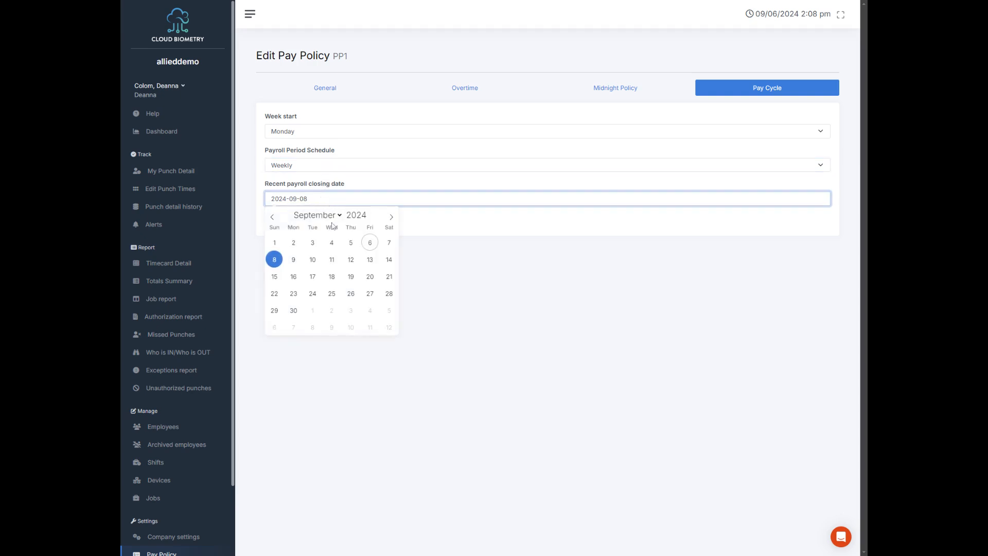
{"action": "left_click", "coordinate": [274, 242]}
{"action": "left_click", "coordinate": [278, 220]}
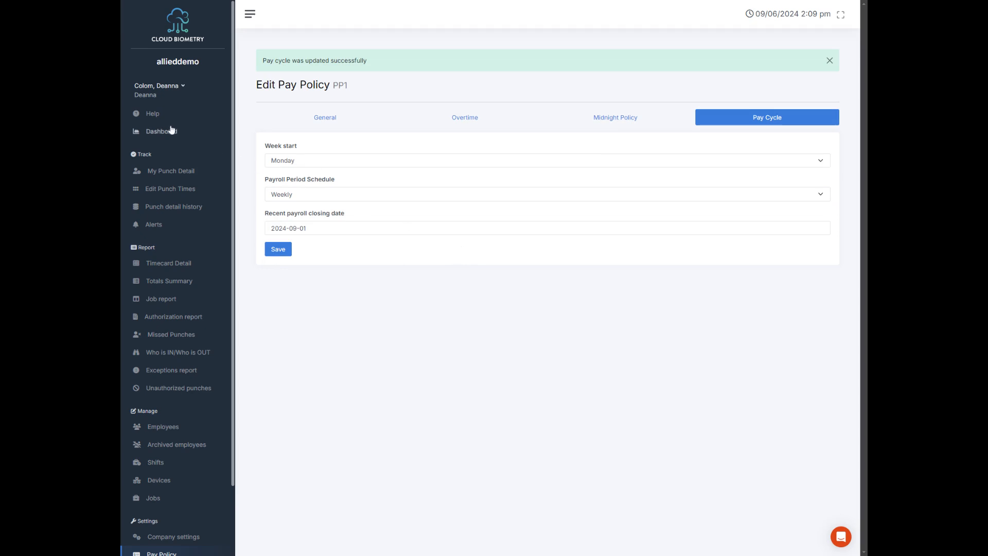
Open the help page with the support contacts and help files
{"action": "left_click", "coordinate": [155, 114]}
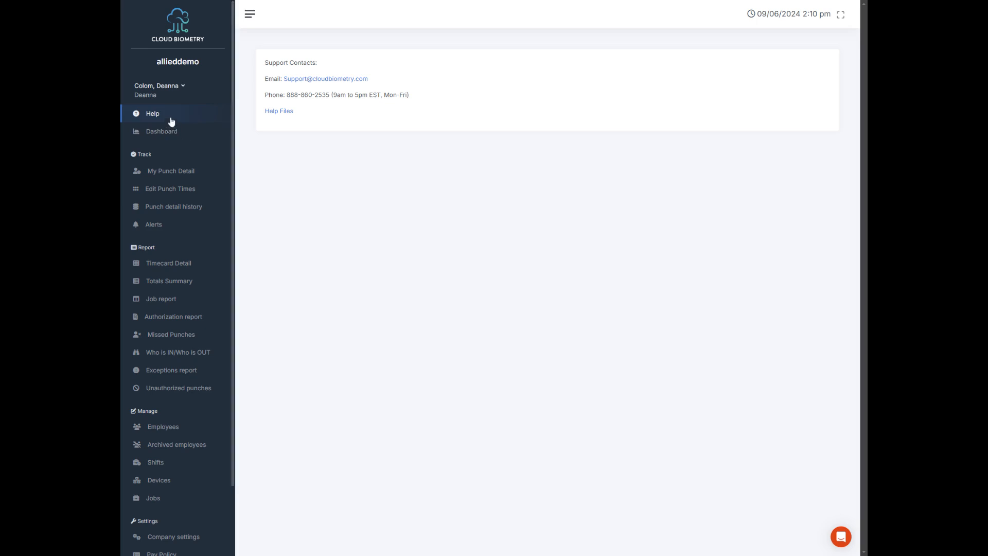